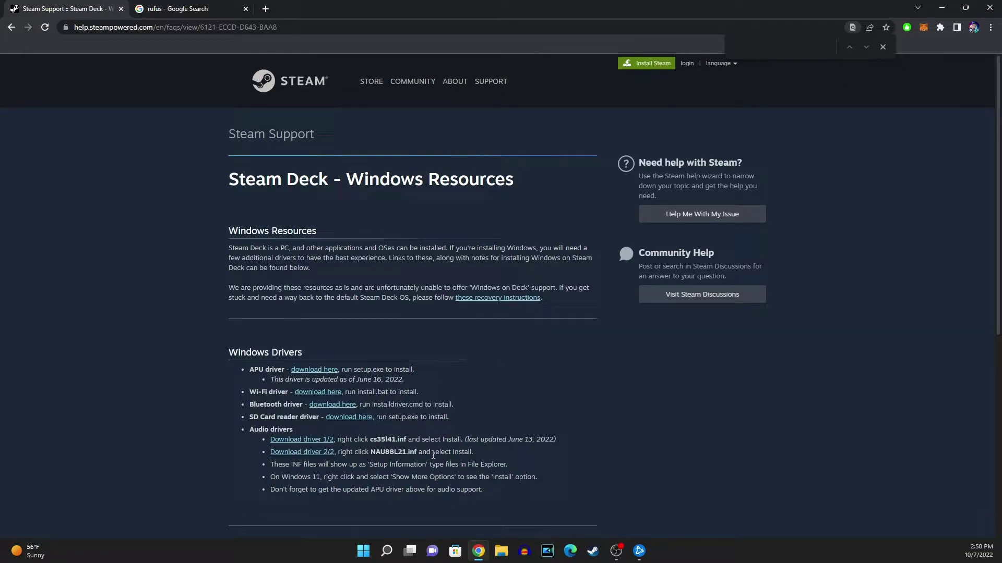
# - Select the '(last updated June 13, 2022)' note beside the first audio driver link
pyautogui.moveTo(557, 441); pyautogui.dragTo(469, 441)
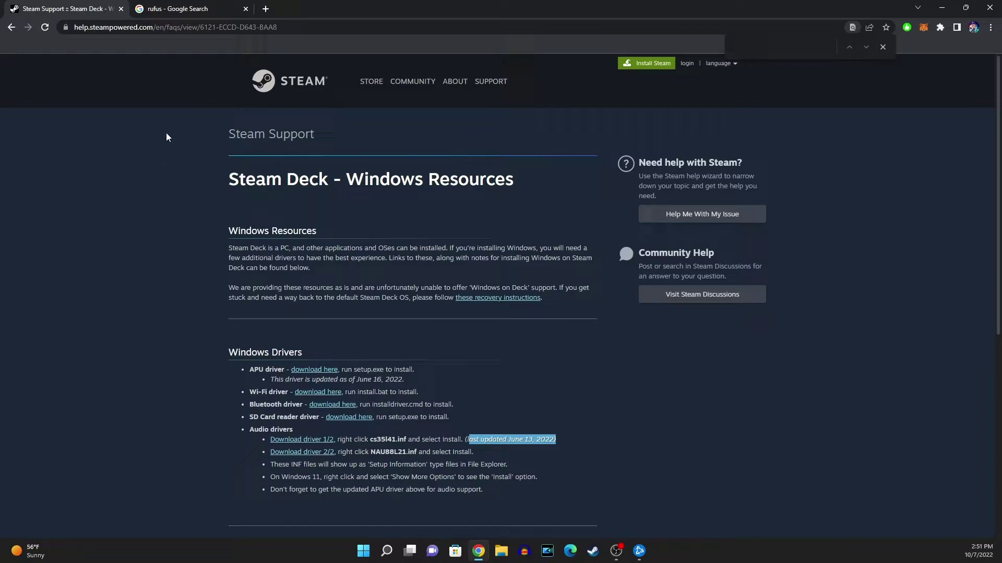
# - Download Rufus 3.20 Portable from rufus.ie and run the downloaded file
pyautogui.click(183, 12)
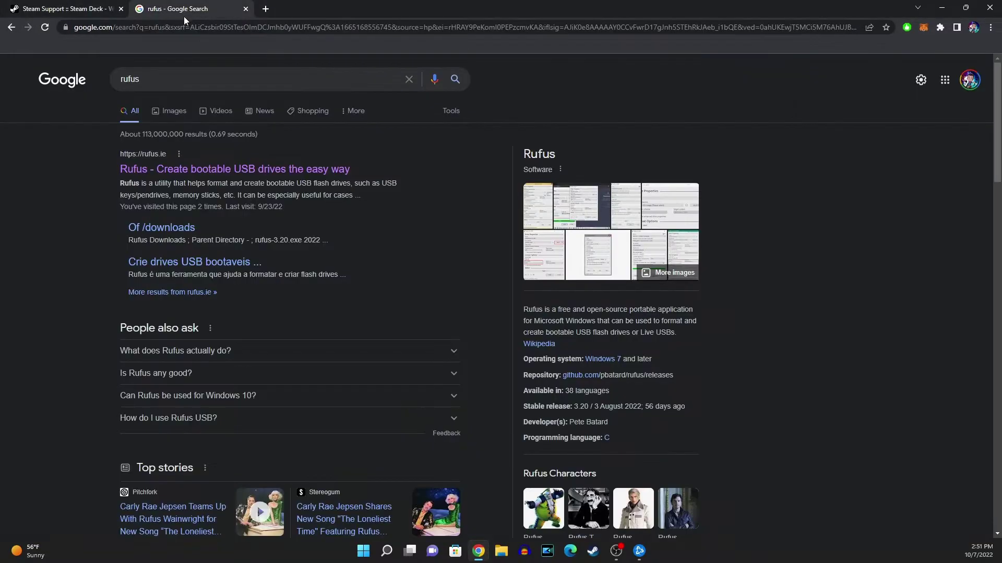
pyautogui.click(228, 167)
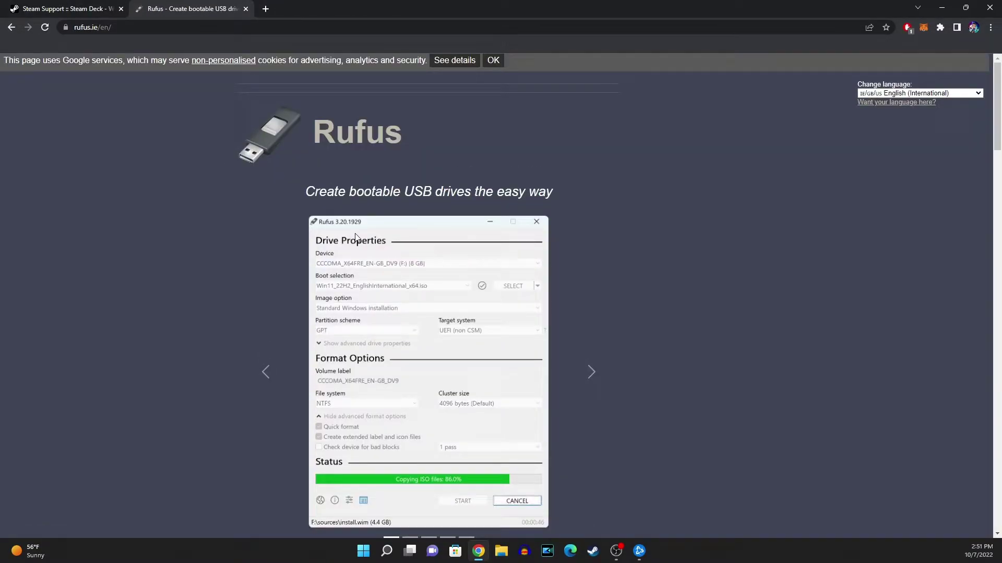
pyautogui.scroll(-3, 317, 240)
pyautogui.scroll(-7, 317, 242)
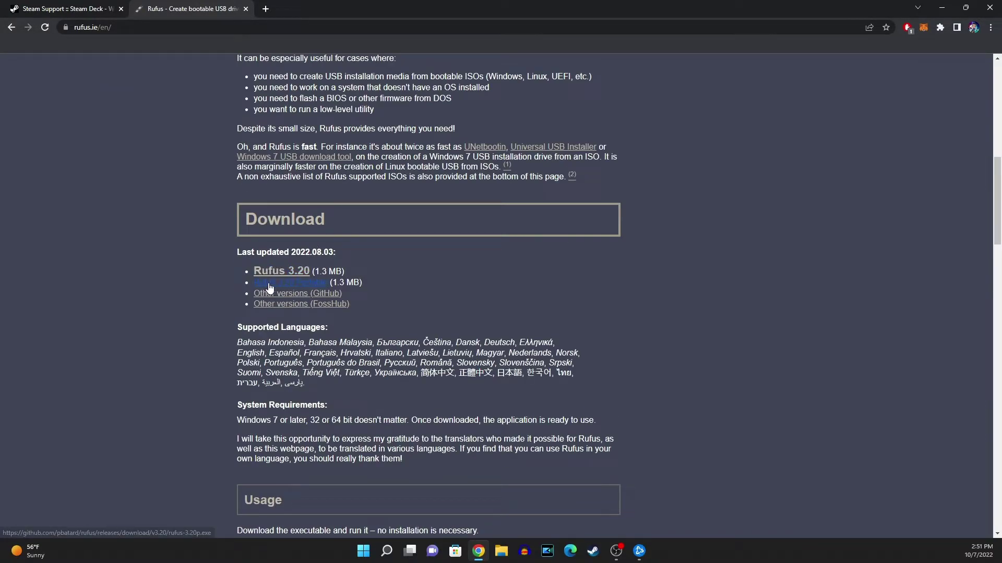
pyautogui.click(287, 272)
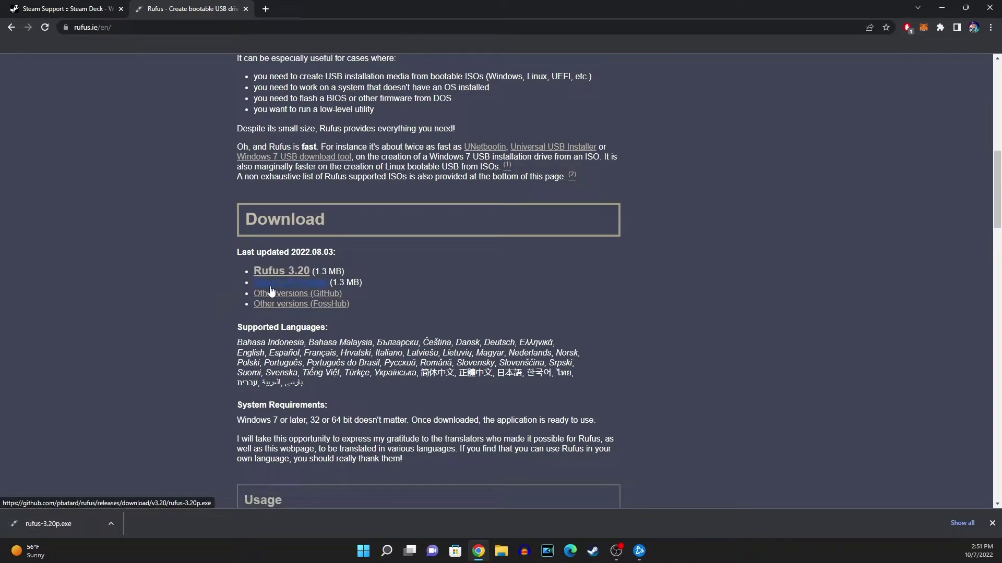
pyautogui.click(82, 519)
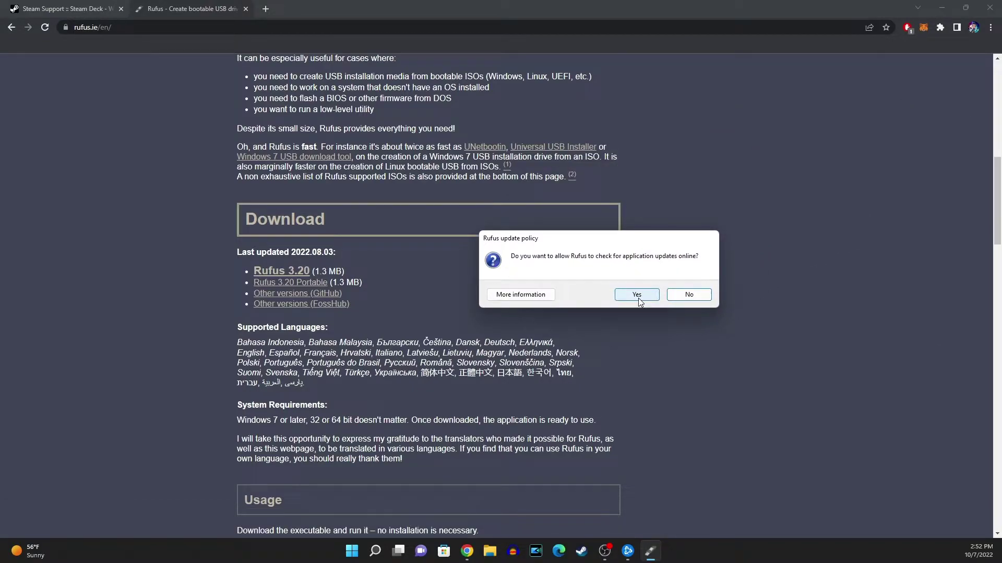
# - Allow Rufus update checks, switch the boot selection button to DOWNLOAD, and start the ISO downloader
pyautogui.click(637, 295)
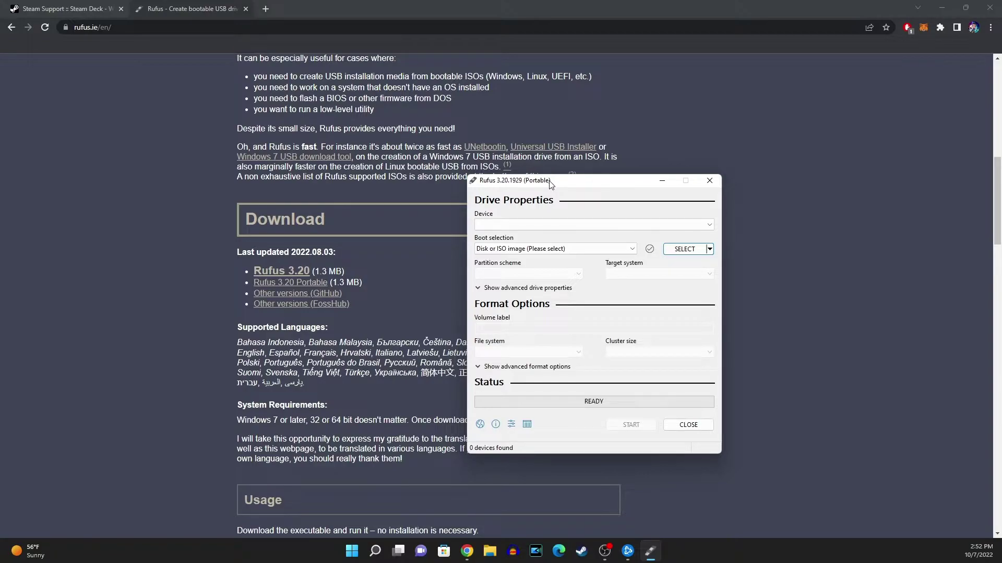
pyautogui.click(710, 250)
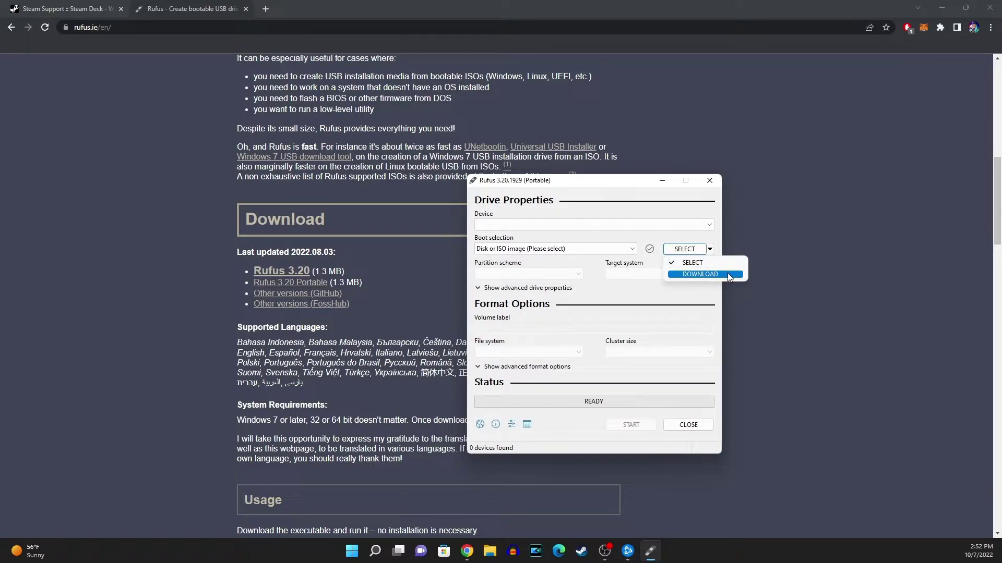
pyautogui.click(728, 276)
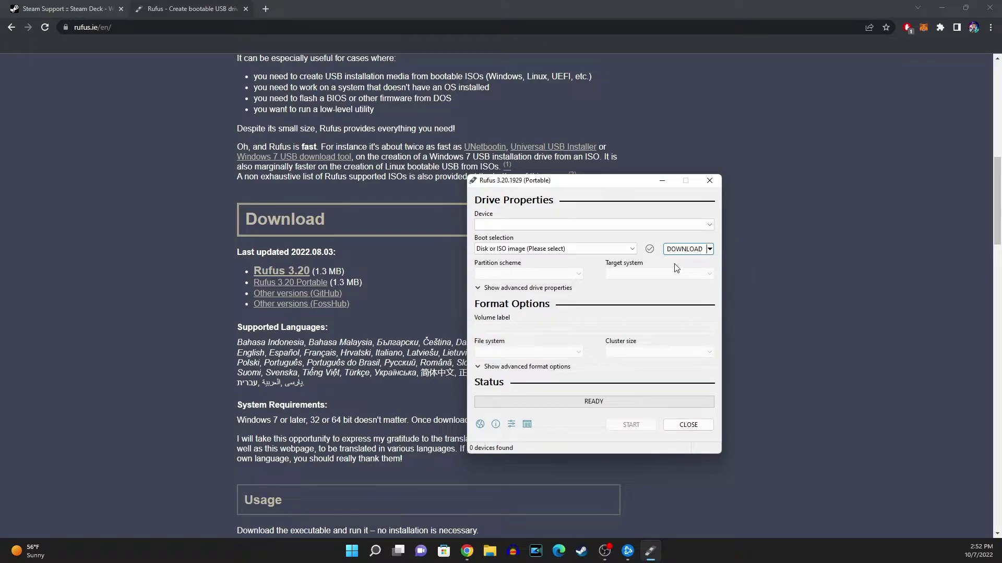
pyautogui.click(686, 249)
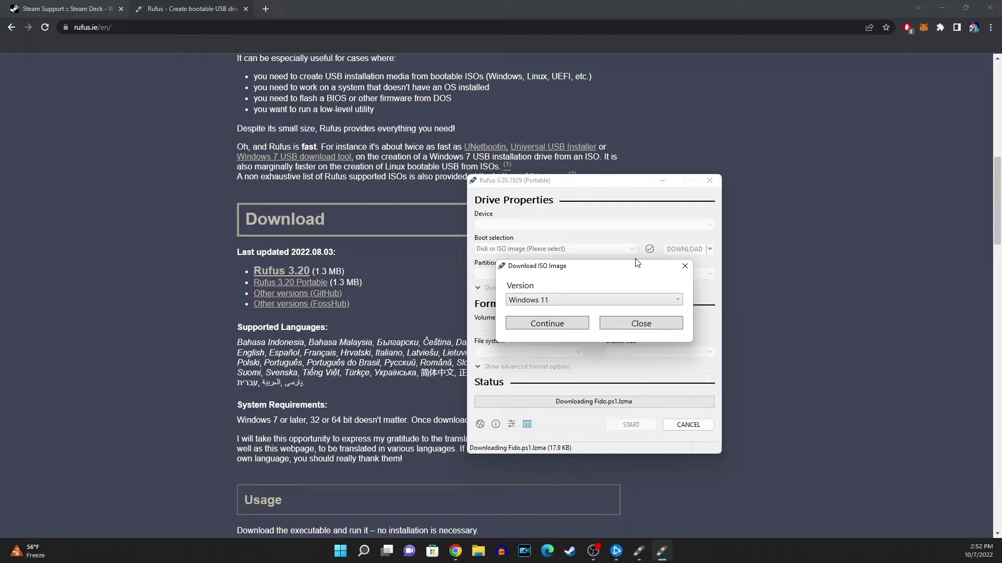
# - Move the Download ISO Image dialog aside, then pick Windows 11 as the version and continue
pyautogui.moveTo(610, 268); pyautogui.dragTo(665, 283)
pyautogui.click(638, 311)
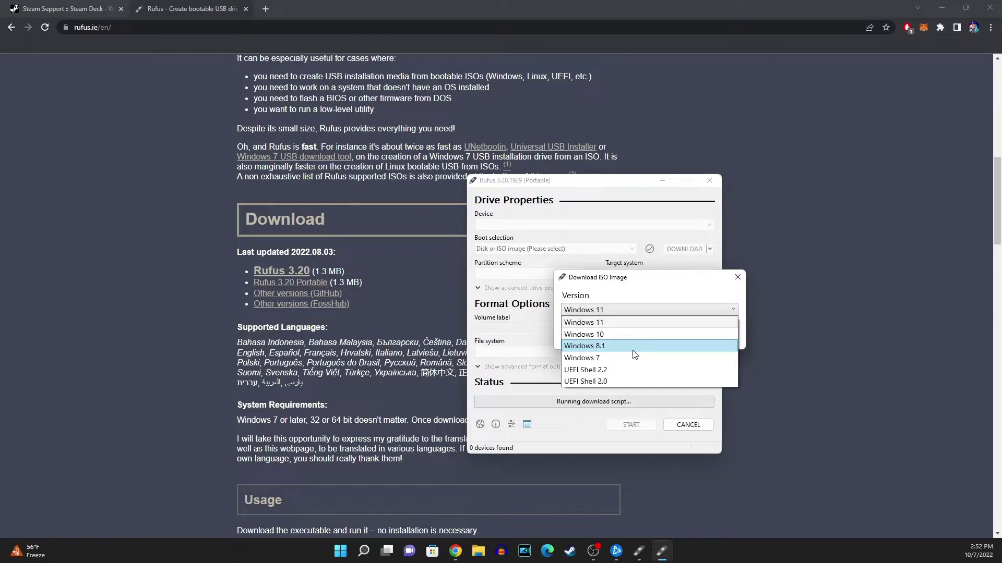
pyautogui.click(641, 322)
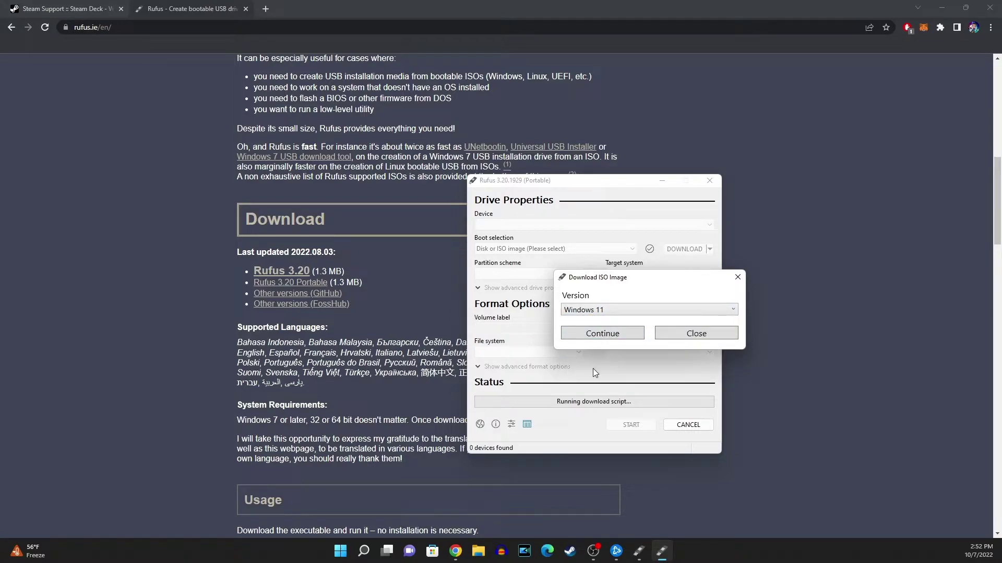
pyautogui.click(615, 333)
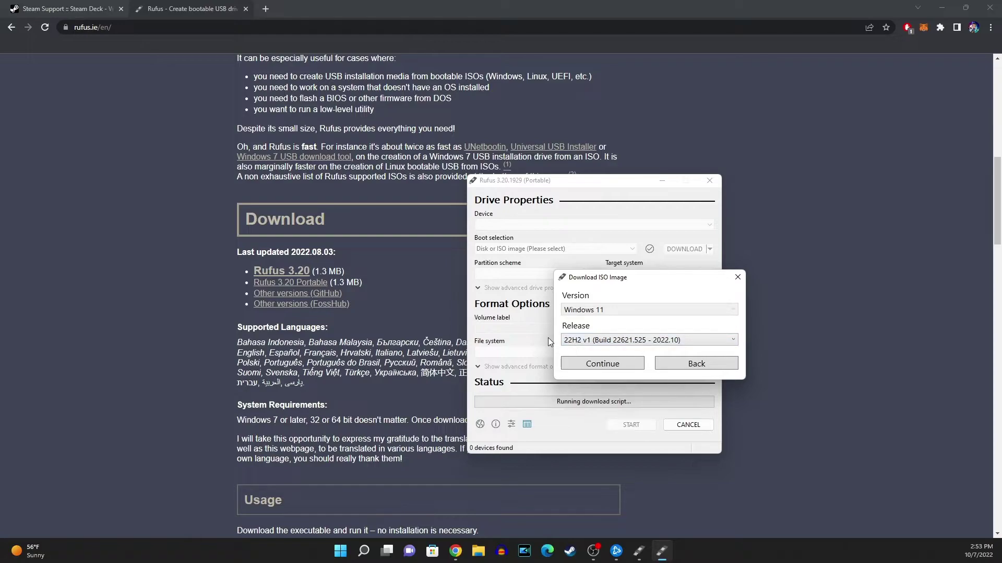
# - Pick the Windows 11 release 21H2 (Build 22000.194 - 2021.10) from the Release list
pyautogui.click(582, 340)
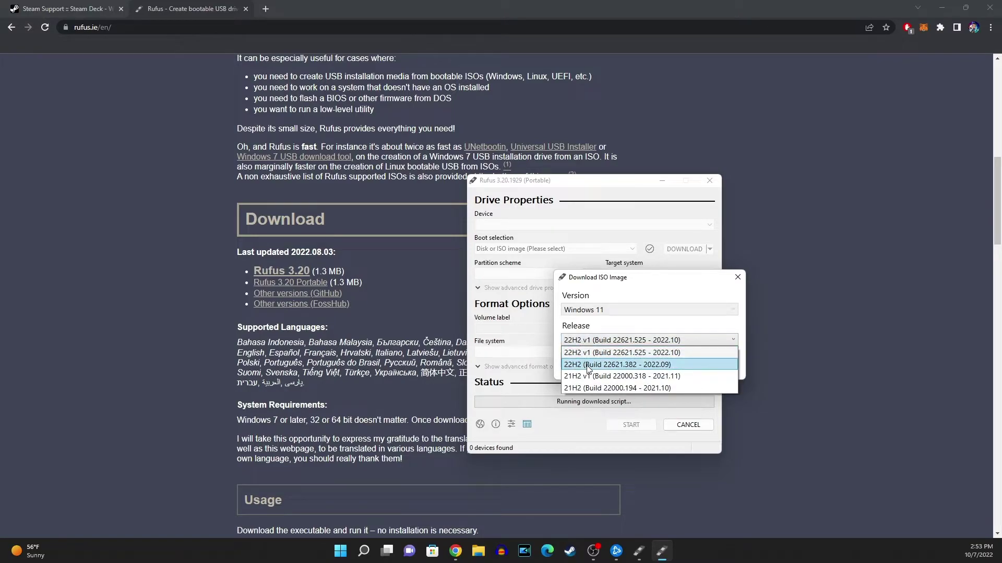
pyautogui.click(622, 376)
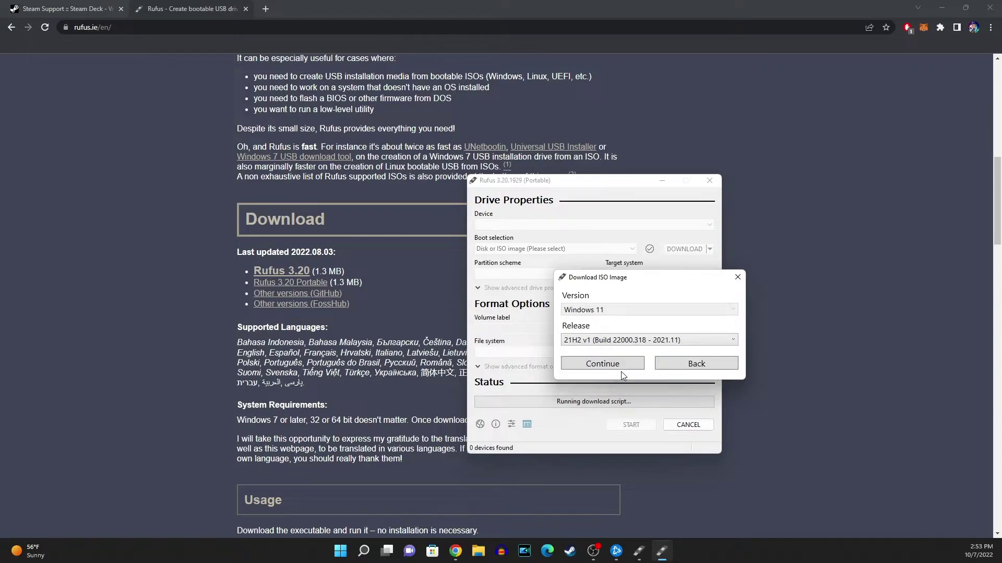
pyautogui.click(618, 344)
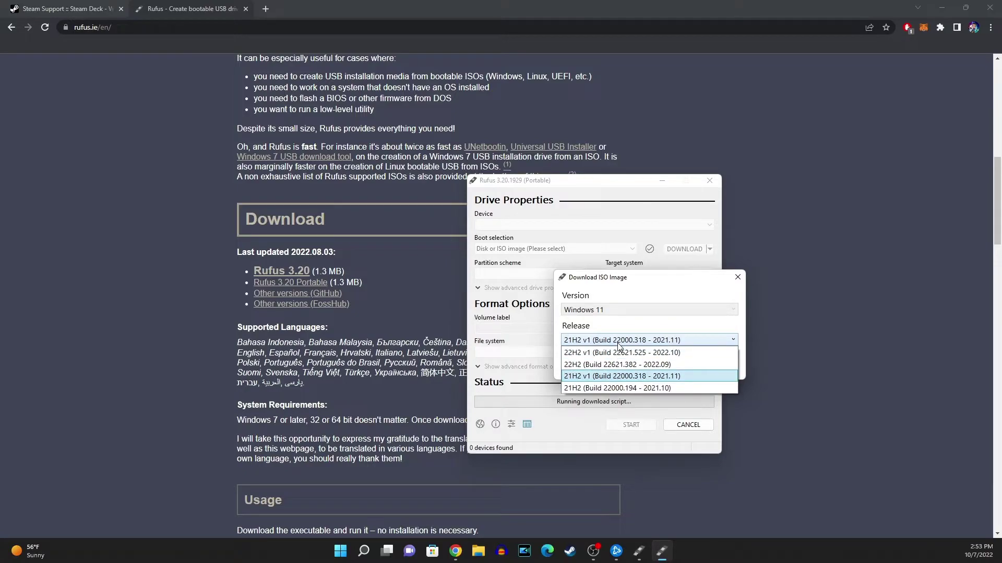
pyautogui.click(617, 389)
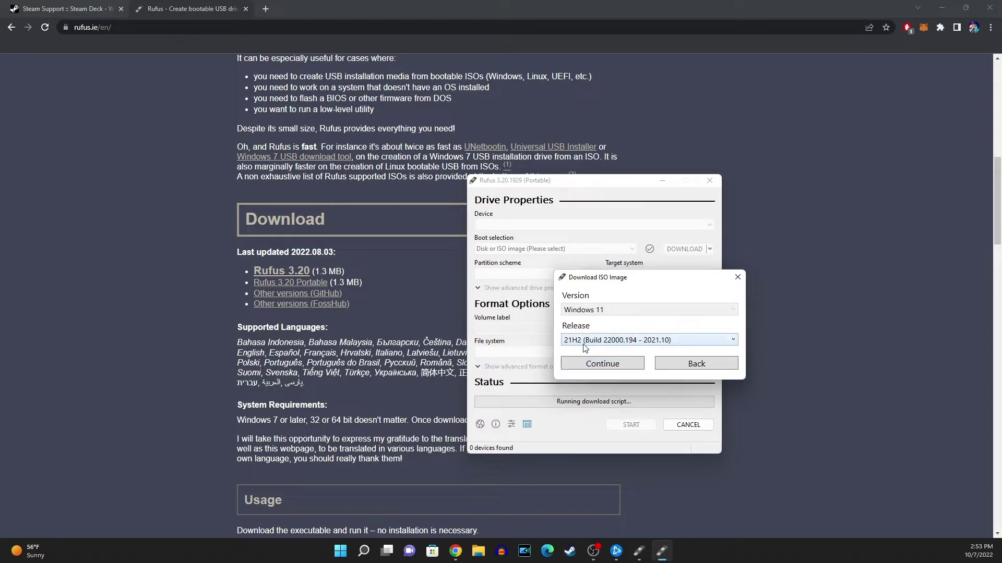
pyautogui.click(633, 342)
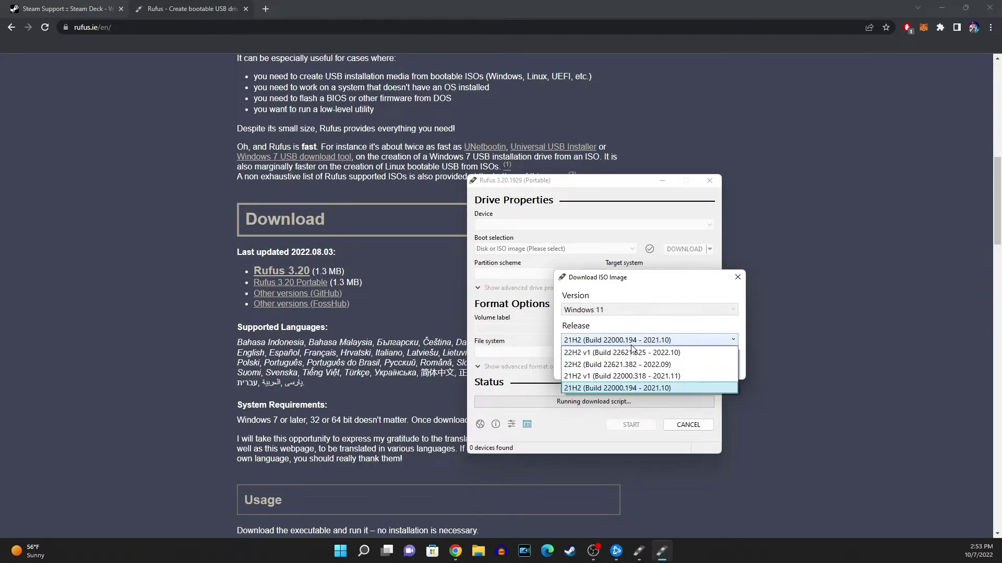
# - Confirm the 21H2 release and keep the Windows 11 Home/Pro/Edu edition
pyautogui.click(612, 389)
pyautogui.click(622, 373)
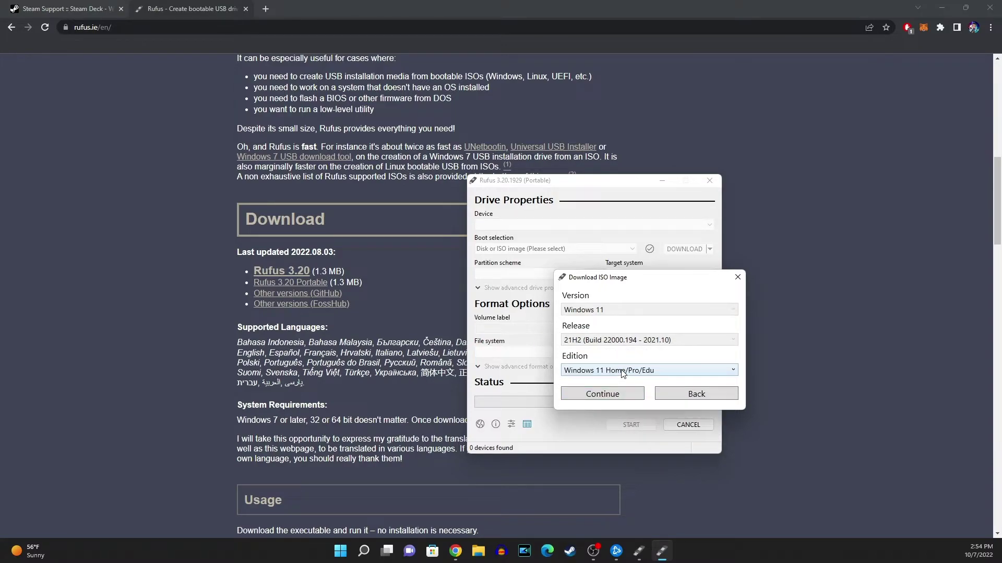
pyautogui.click(640, 372)
pyautogui.click(640, 383)
pyautogui.click(624, 390)
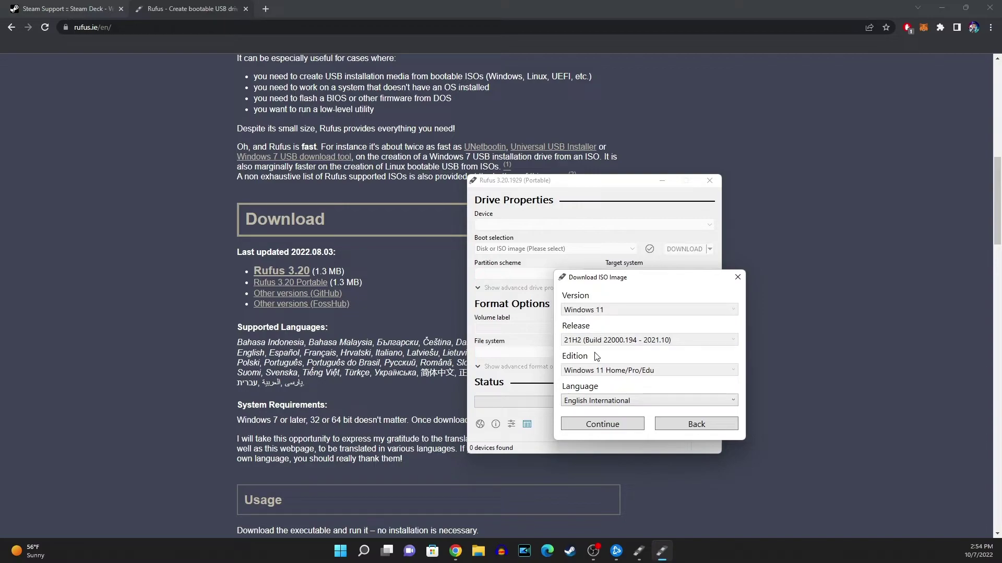
# - Keep English International and x64, start the download, then cancel the Save As dialog
pyautogui.click(611, 401)
pyautogui.click(611, 402)
pyautogui.click(610, 401)
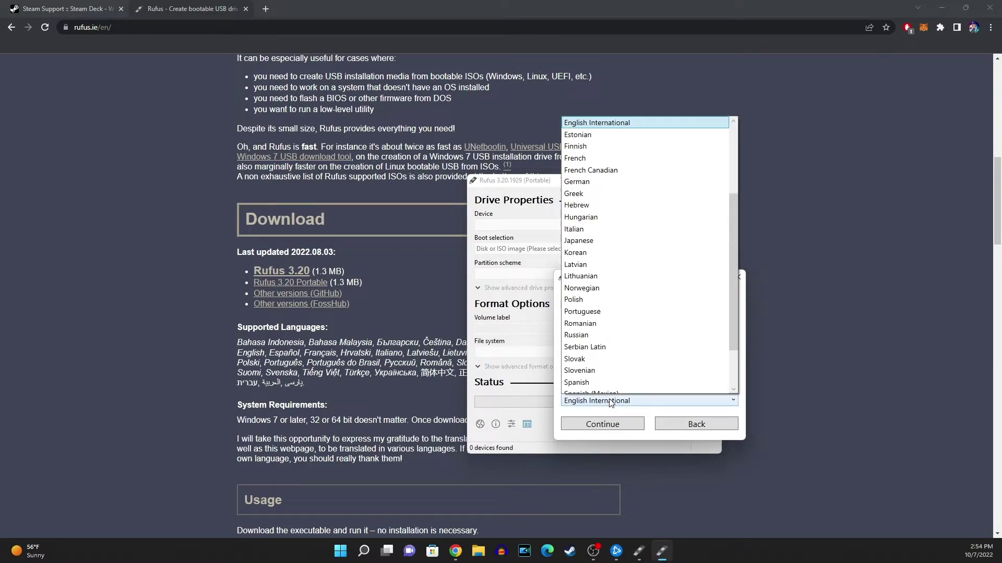
pyautogui.click(610, 402)
pyautogui.click(604, 425)
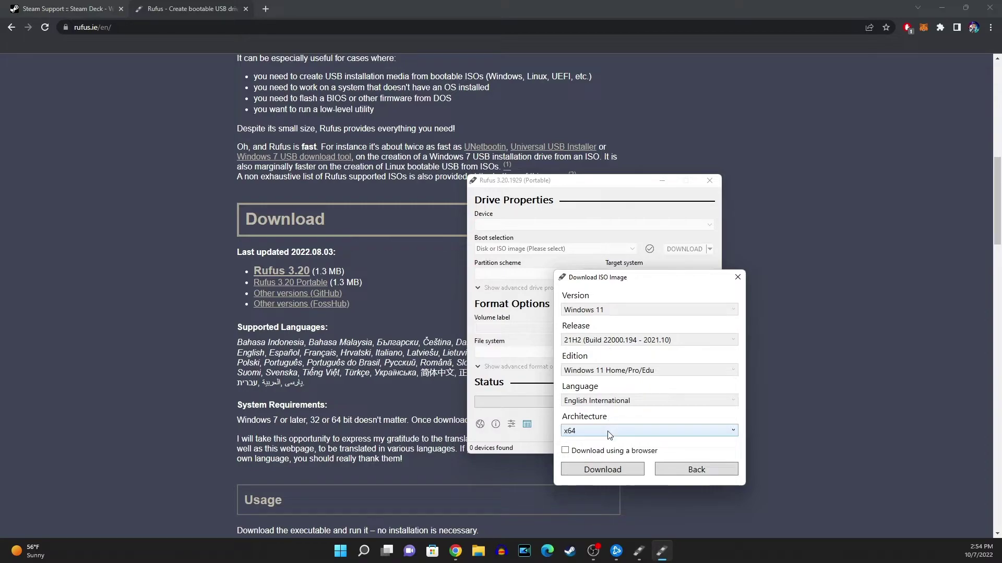
pyautogui.click(603, 470)
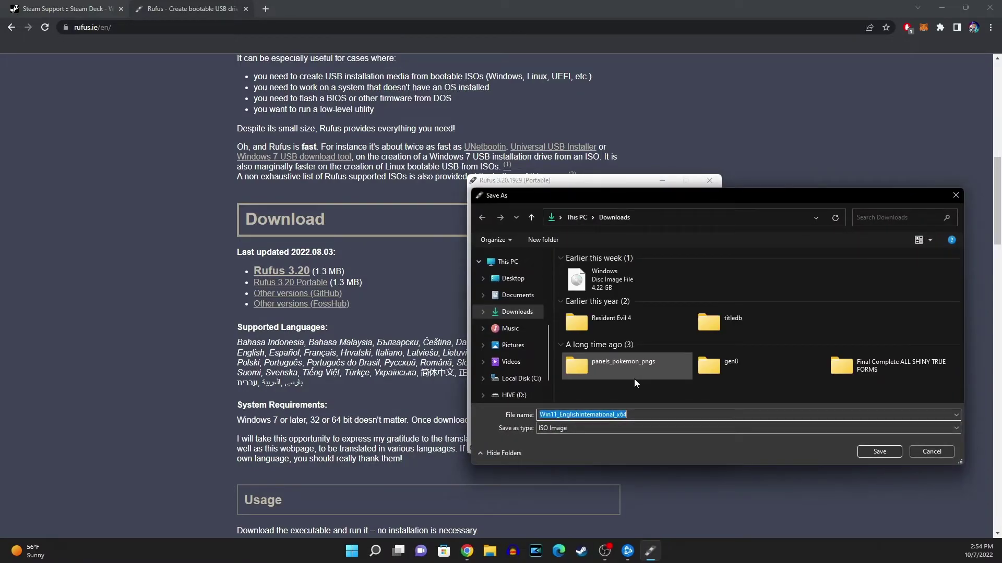
pyautogui.click(939, 453)
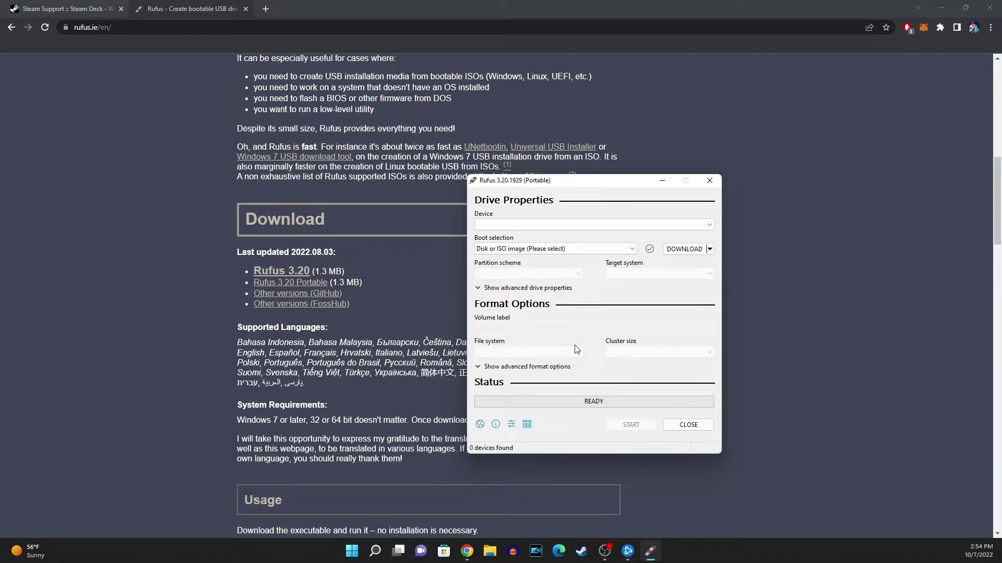
# - Bring Chrome's Steam Deck Windows Resources tab back to the front
pyautogui.click(62, 8)
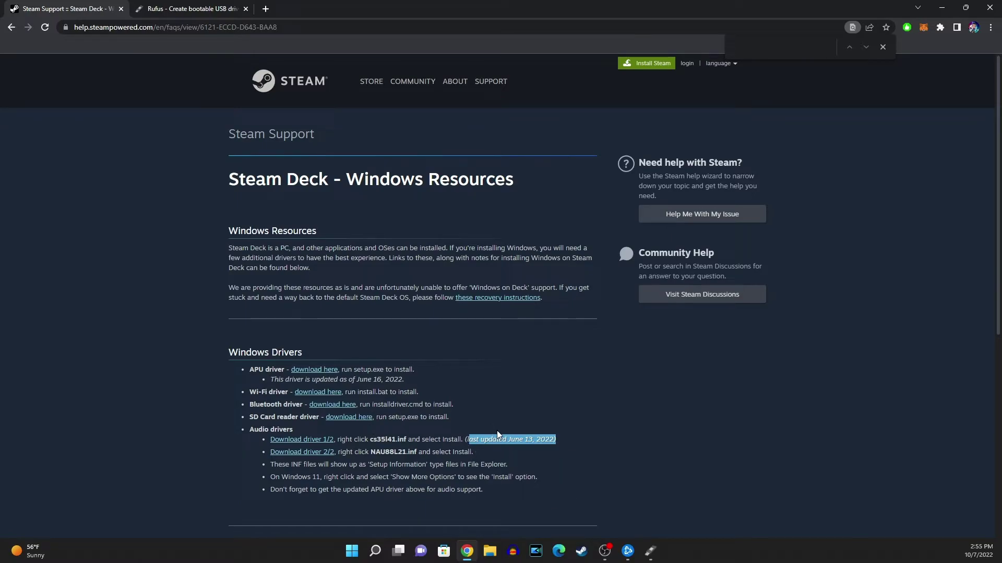
# - Deselect the audio driver's date note and start a Windows search for 'edit'
pyautogui.click(577, 444)
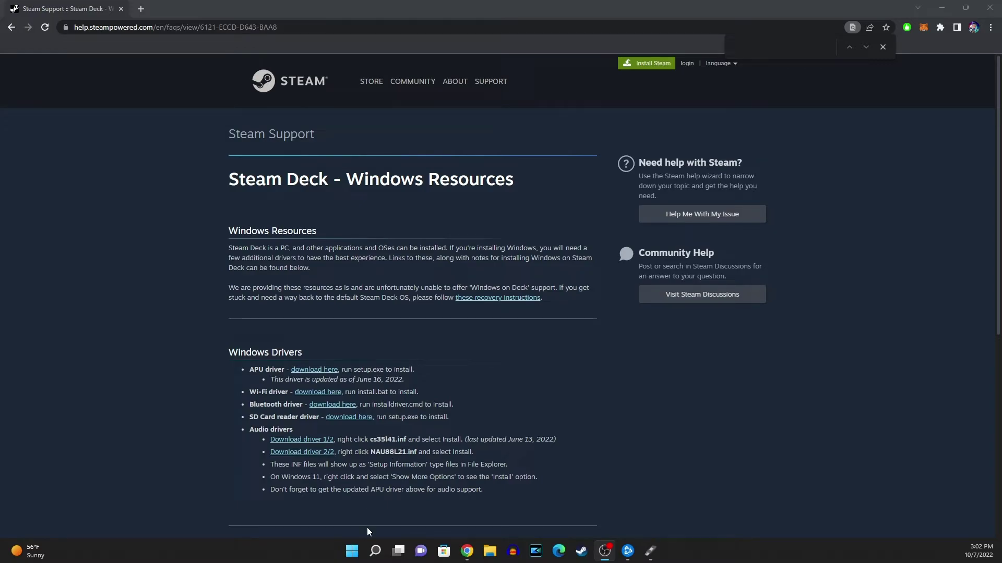
pyautogui.click(375, 552)
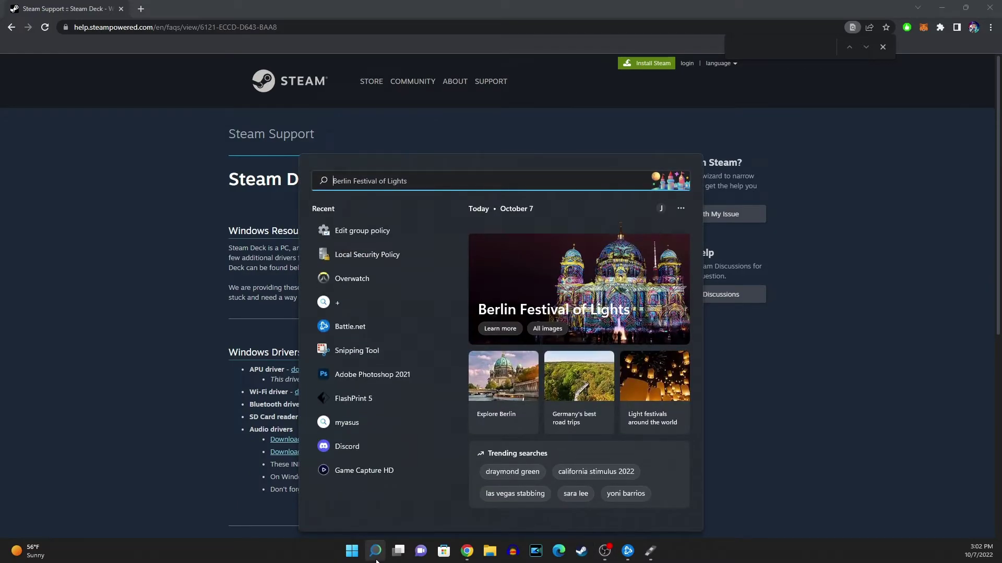
pyautogui.write('ed')
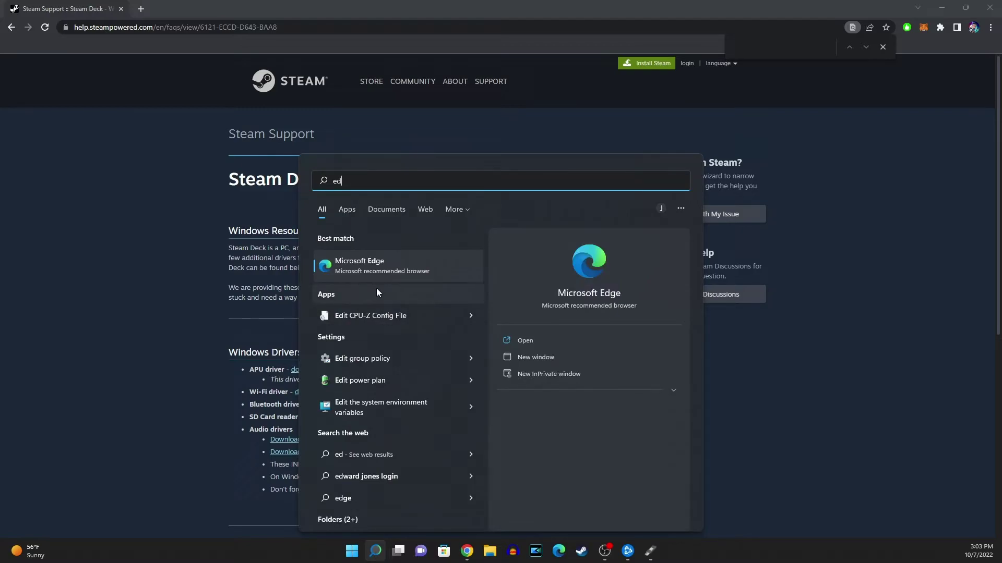
pyautogui.write('it')
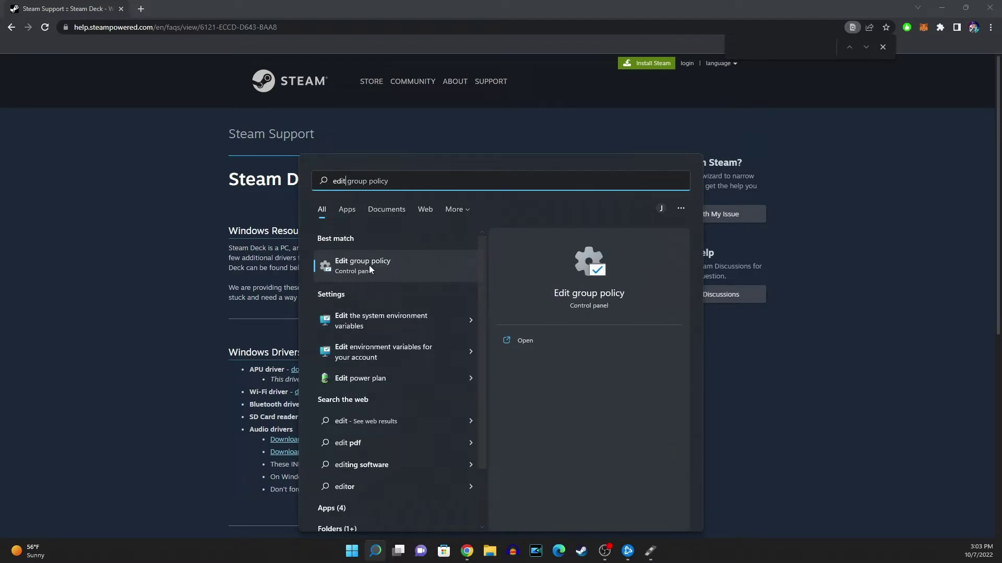
# - Launch Edit group policy, enlarge its window and tree pane, and show Computer Configuration > Administrative Templates
pyautogui.click(369, 264)
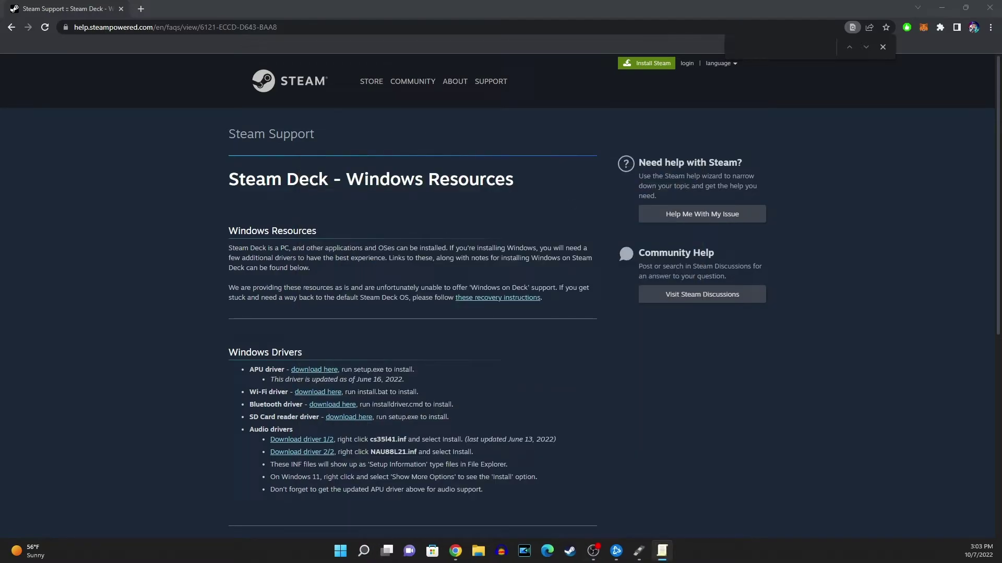
pyautogui.moveTo(620, 97); pyautogui.dragTo(415, 214)
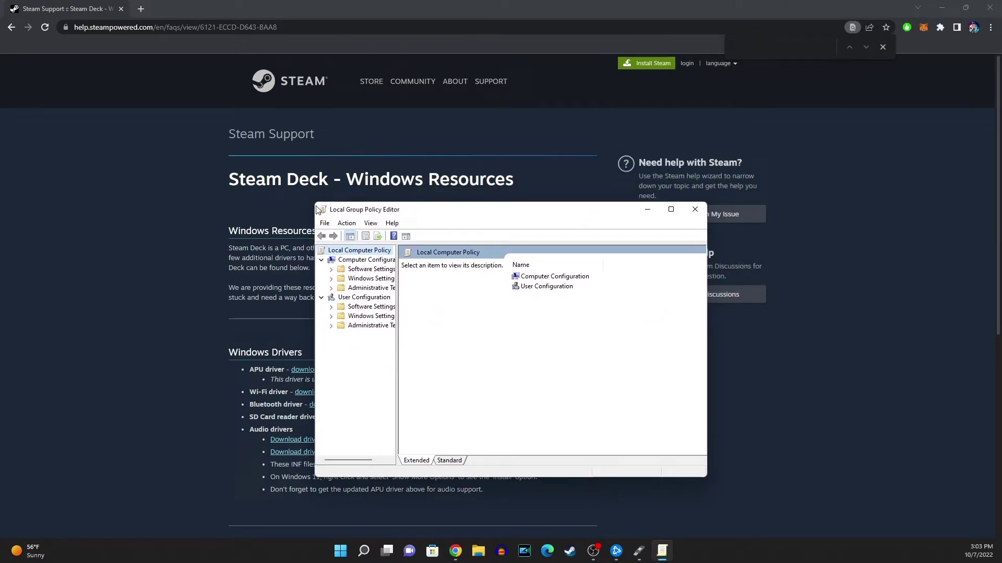
pyautogui.moveTo(314, 203); pyautogui.dragTo(193, 177)
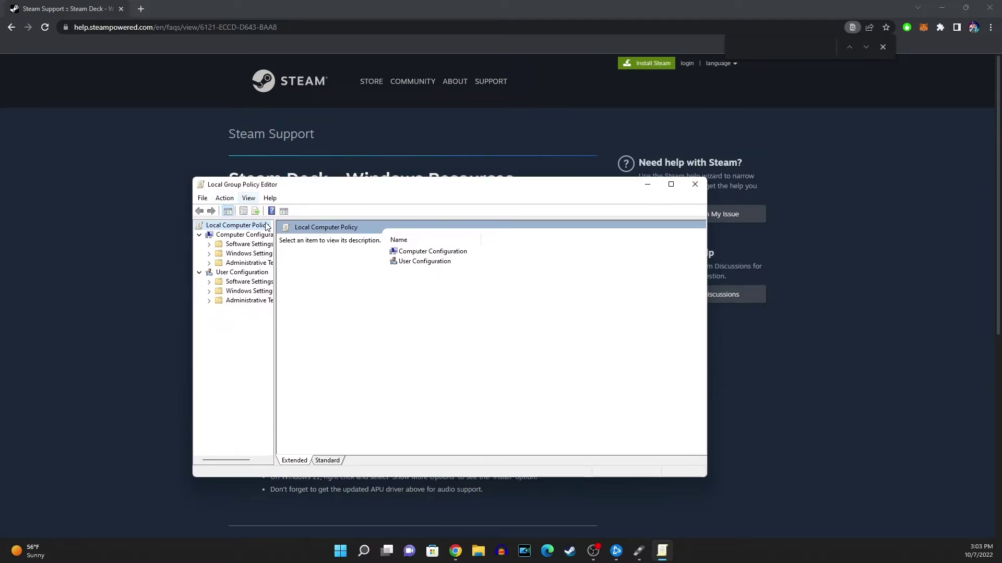
pyautogui.moveTo(279, 240); pyautogui.dragTo(358, 246)
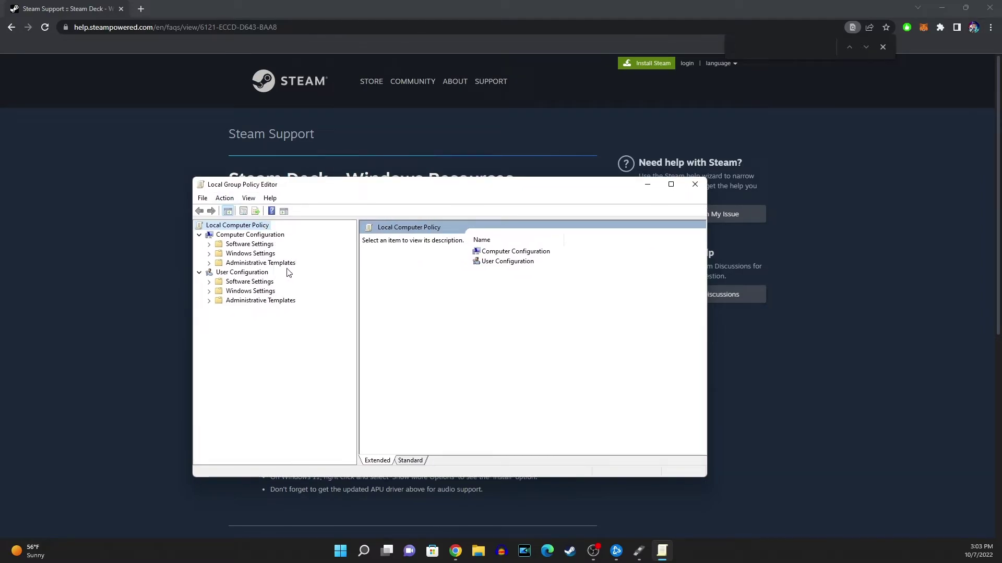
pyautogui.click(296, 263)
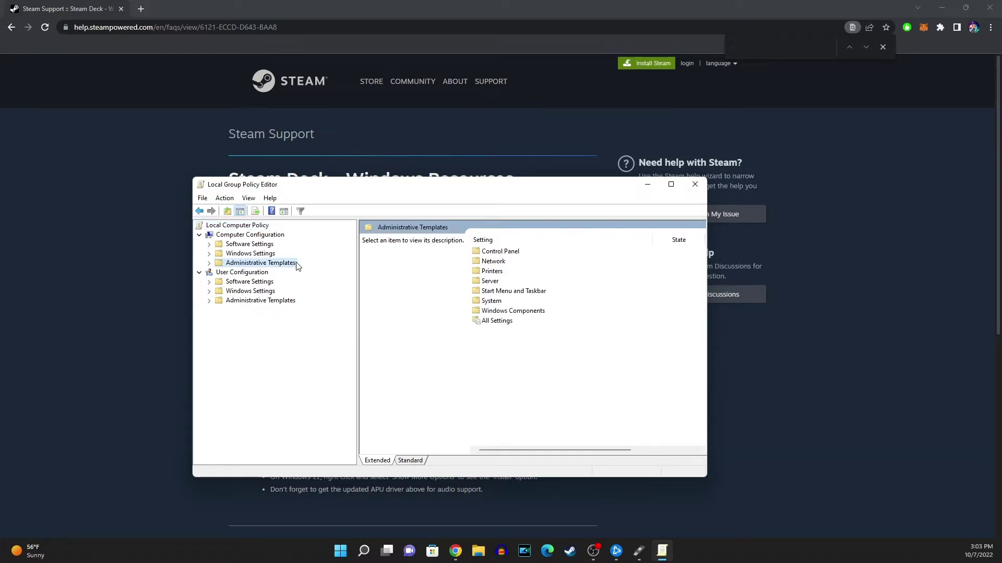
# - Drill into Windows Components > Windows Update > Manage end user experience and select Configure Automatic Updates
pyautogui.doubleClick(519, 312)
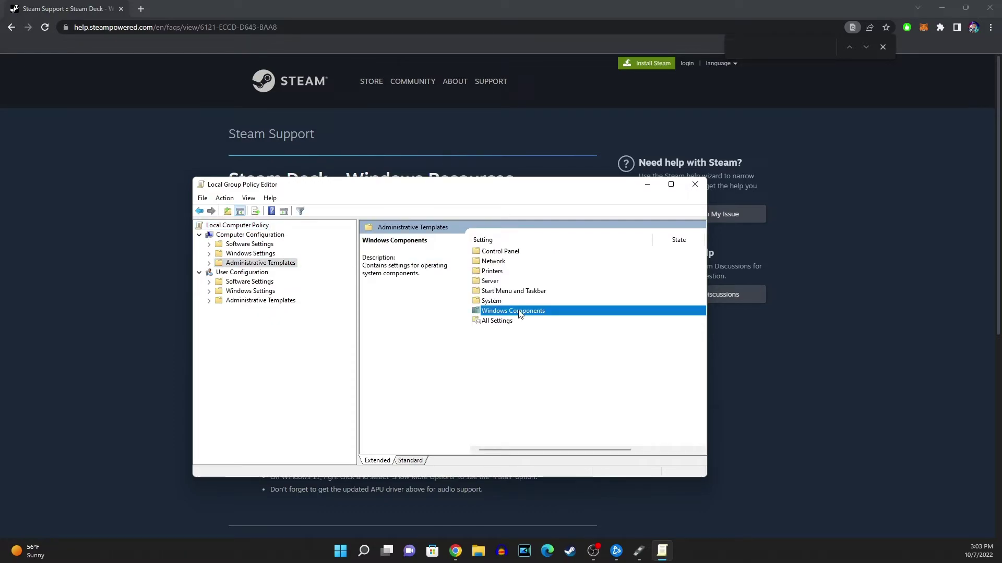
pyautogui.scroll(-10, 600, 380)
pyautogui.scroll(-10, 603, 384)
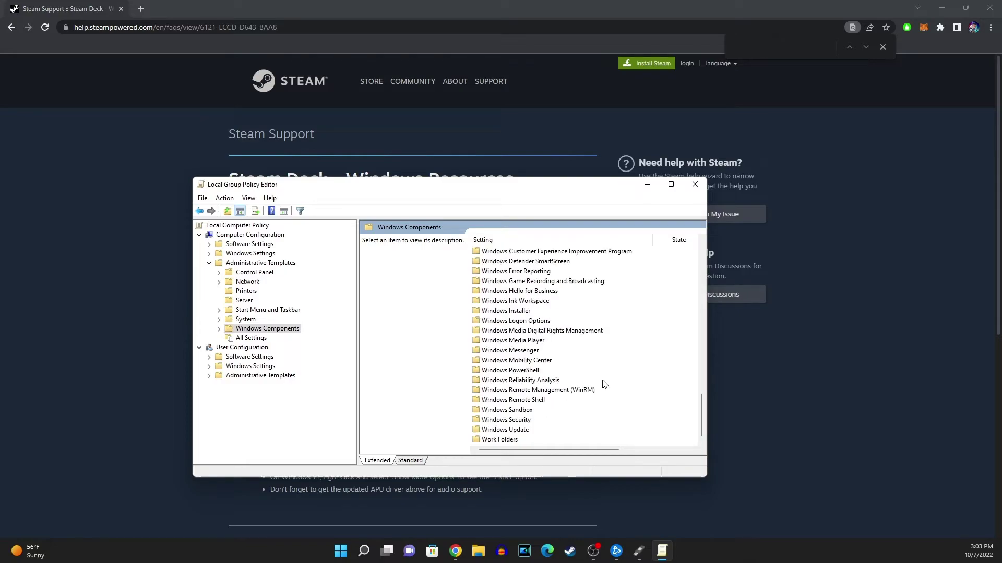
pyautogui.doubleClick(501, 434)
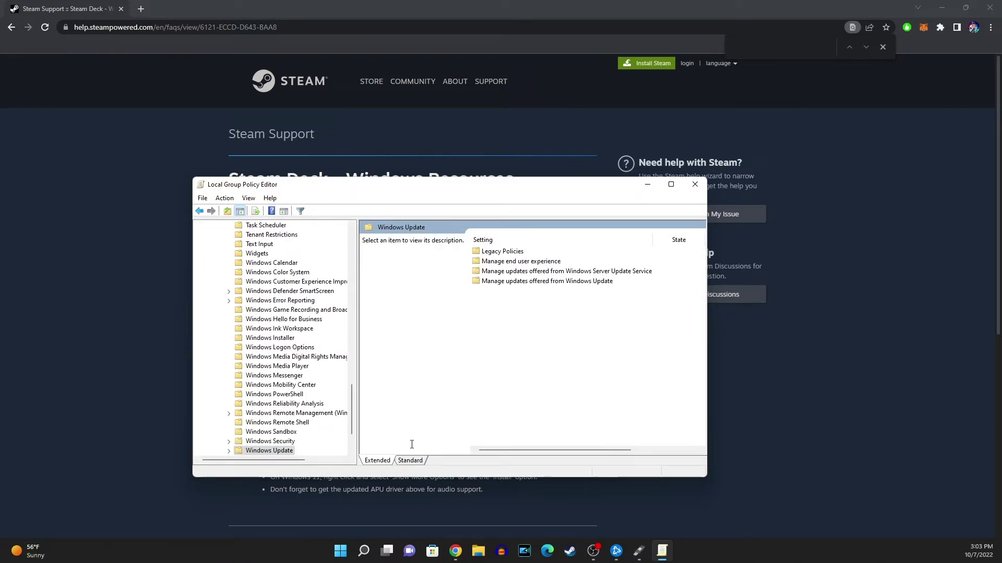
pyautogui.click(410, 461)
pyautogui.click(377, 462)
pyautogui.doubleClick(505, 263)
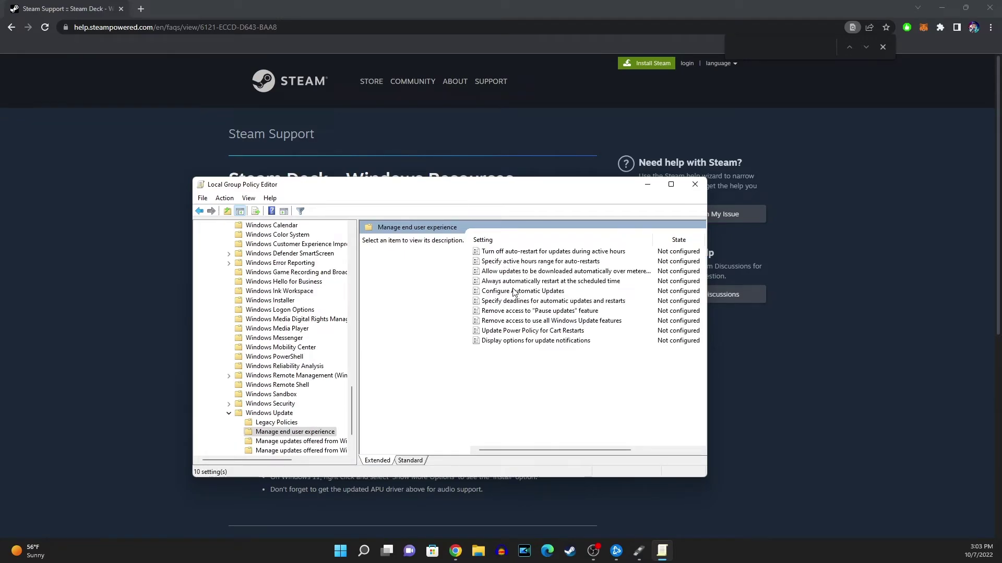
pyautogui.click(514, 293)
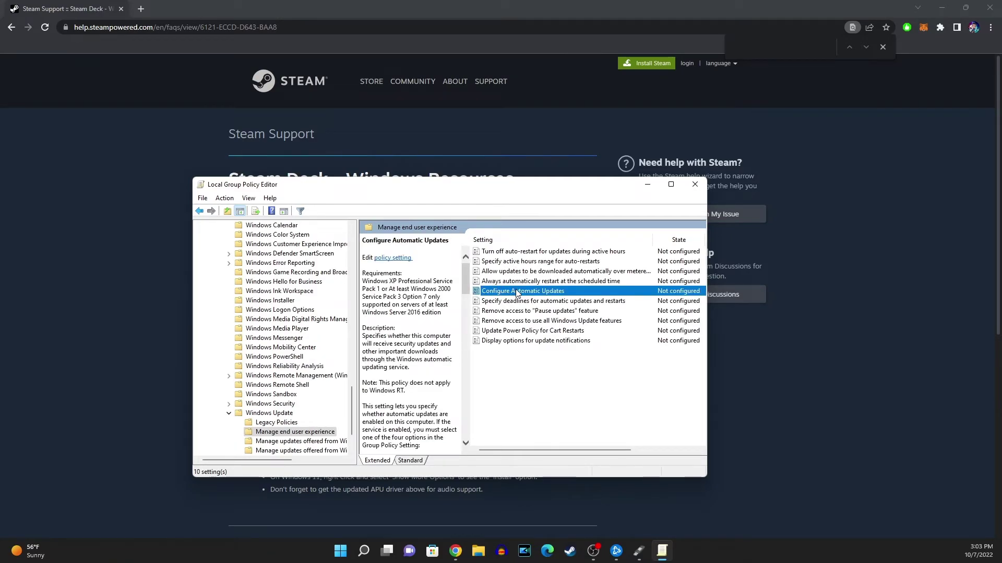
# - Set the Configure Automatic Updates policy to Disabled, apply it and confirm with OK
pyautogui.doubleClick(516, 291)
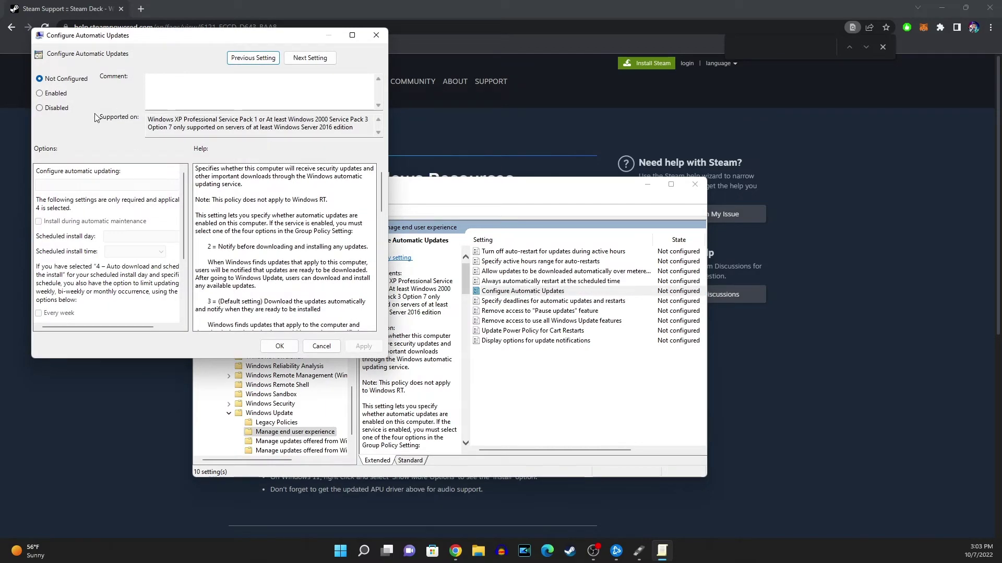
pyautogui.click(49, 108)
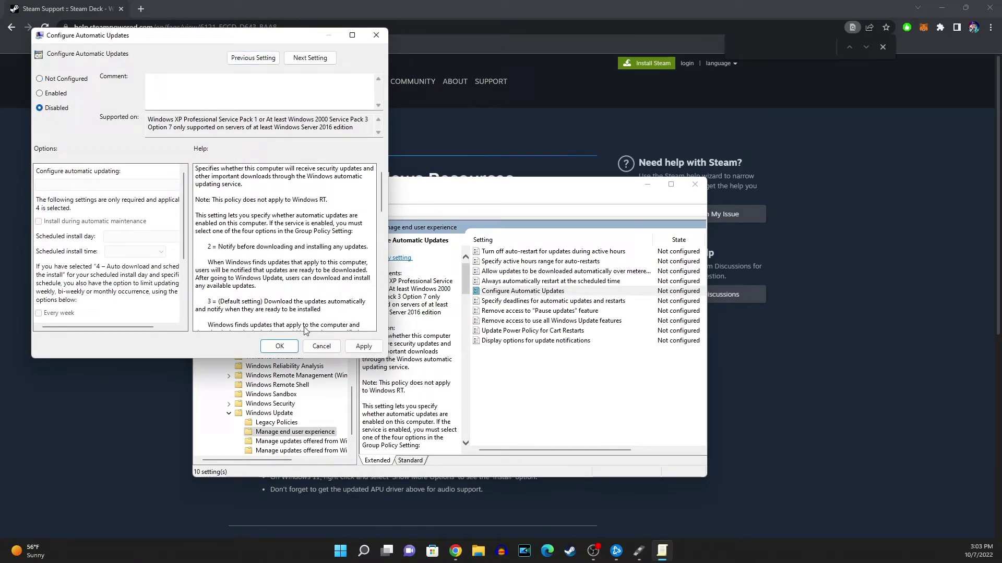
pyautogui.click(362, 348)
pyautogui.click(282, 347)
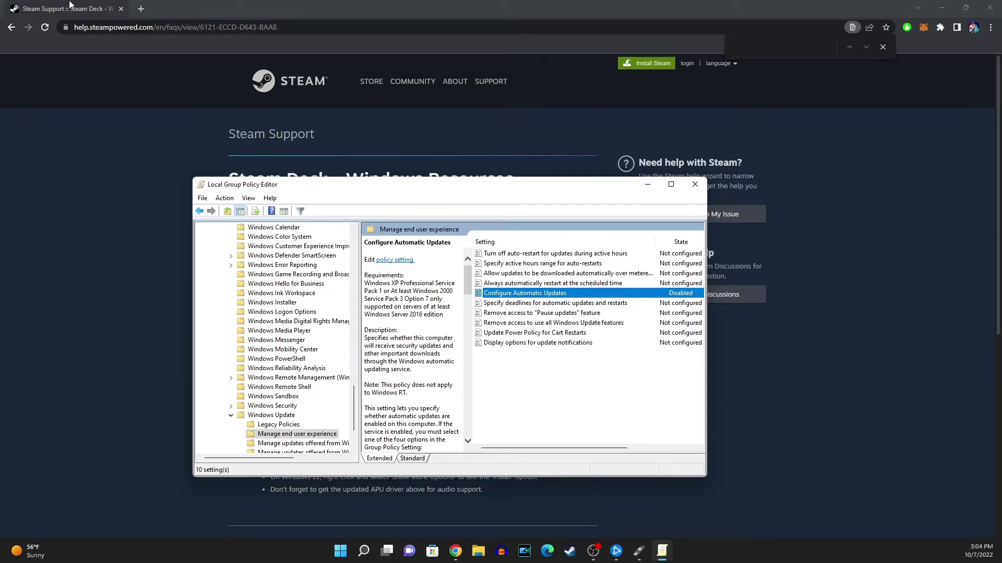
# - Check Allow Automatic Updates immediate installation under Legacy Policies, cancel without changes, and return to Windows Update
pyautogui.click(201, 210)
pyautogui.doubleClick(519, 255)
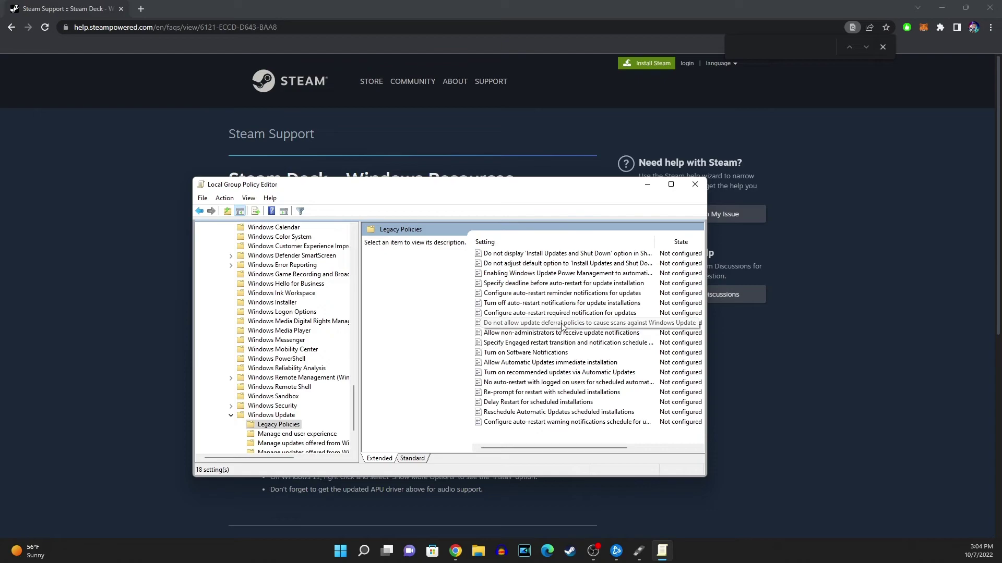
pyautogui.click(557, 367)
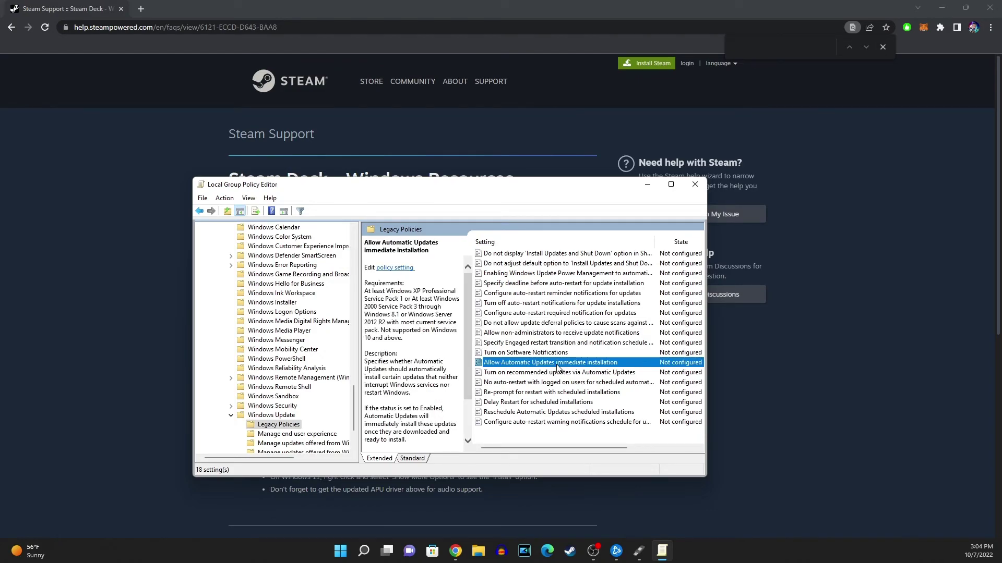
pyautogui.doubleClick(557, 364)
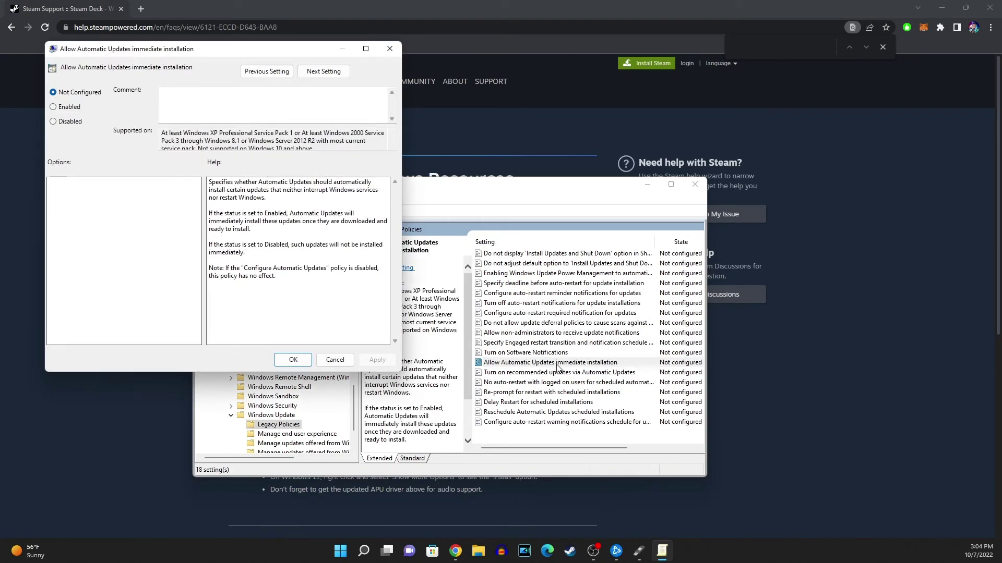
pyautogui.click(78, 122)
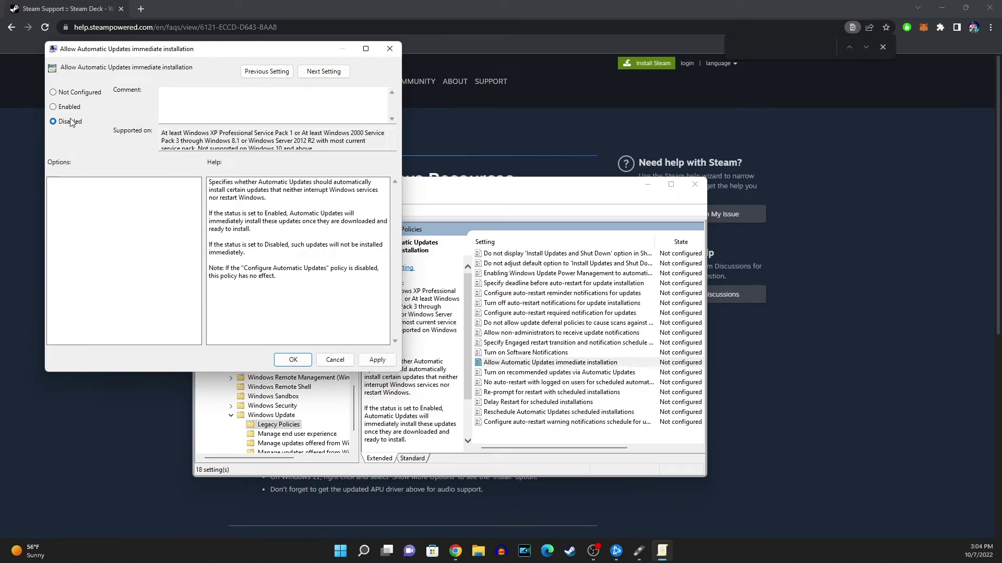
pyautogui.click(333, 360)
pyautogui.click(199, 211)
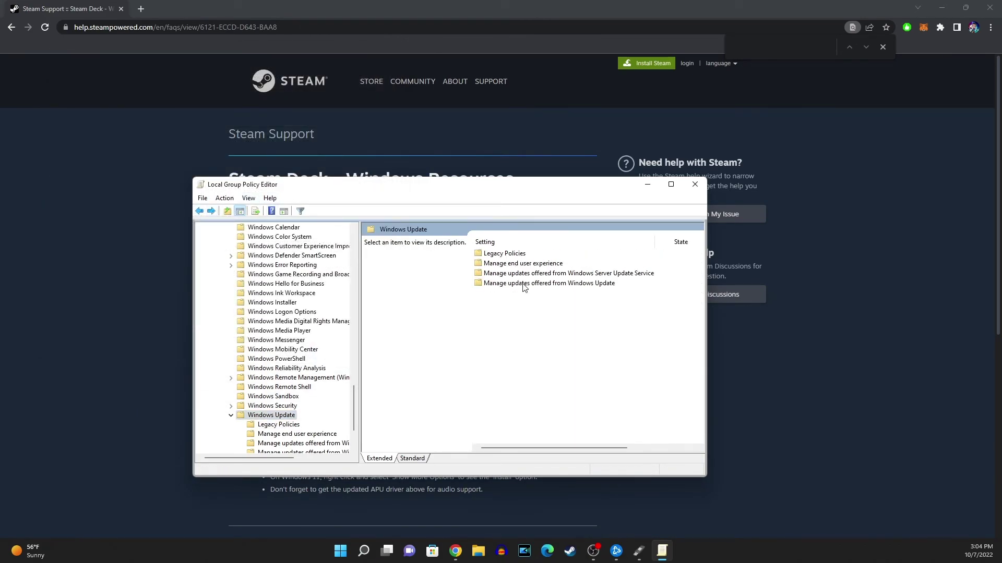
# - Reopen the Configure Automatic Updates policy from the Manage end user experience folder
pyautogui.click(532, 265)
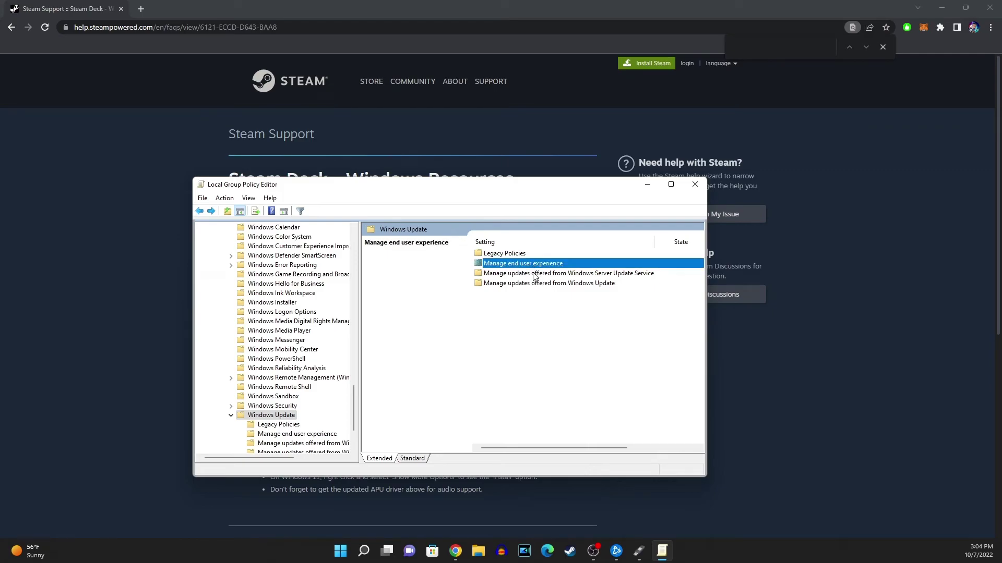
pyautogui.doubleClick(536, 264)
pyautogui.click(602, 295)
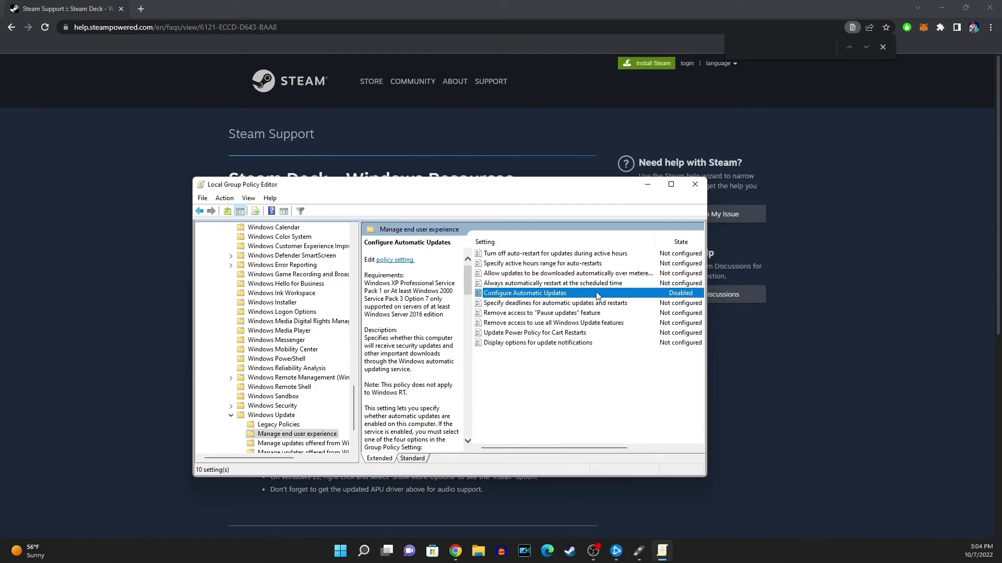
pyautogui.doubleClick(598, 293)
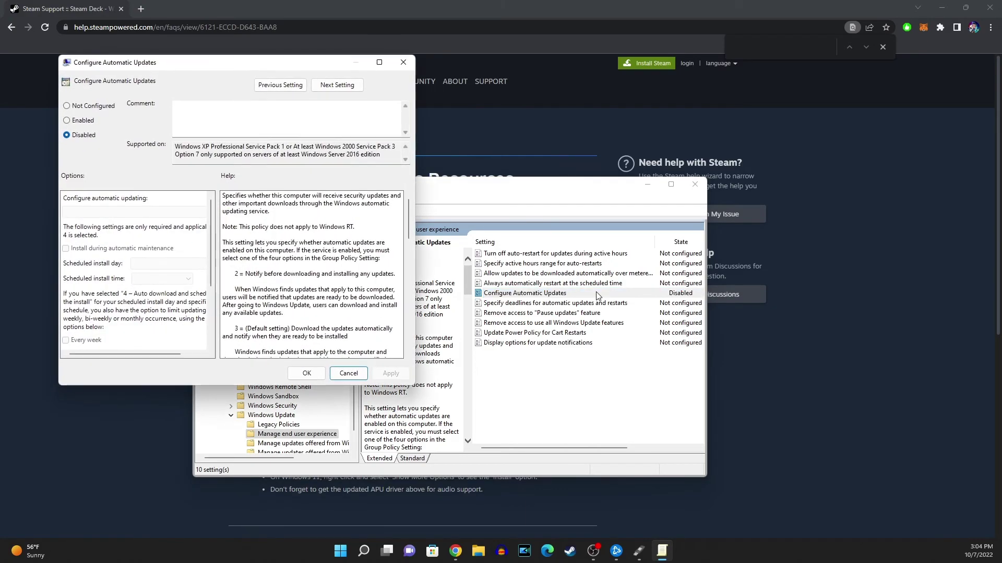
# - Reset Configure Automatic Updates to Not Configured, then bring Chrome's Steam Support page forward
pyautogui.click(68, 123)
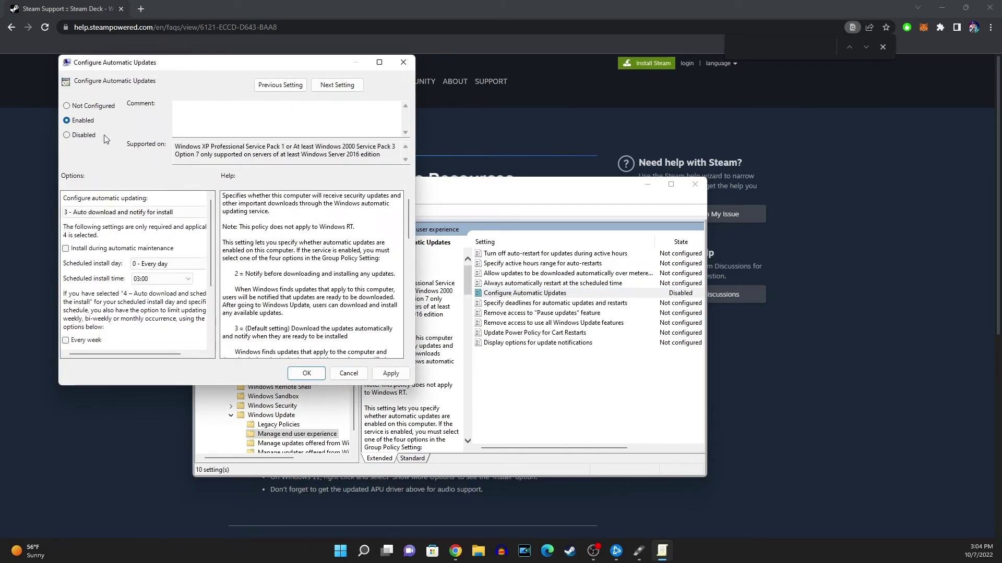
pyautogui.click(395, 375)
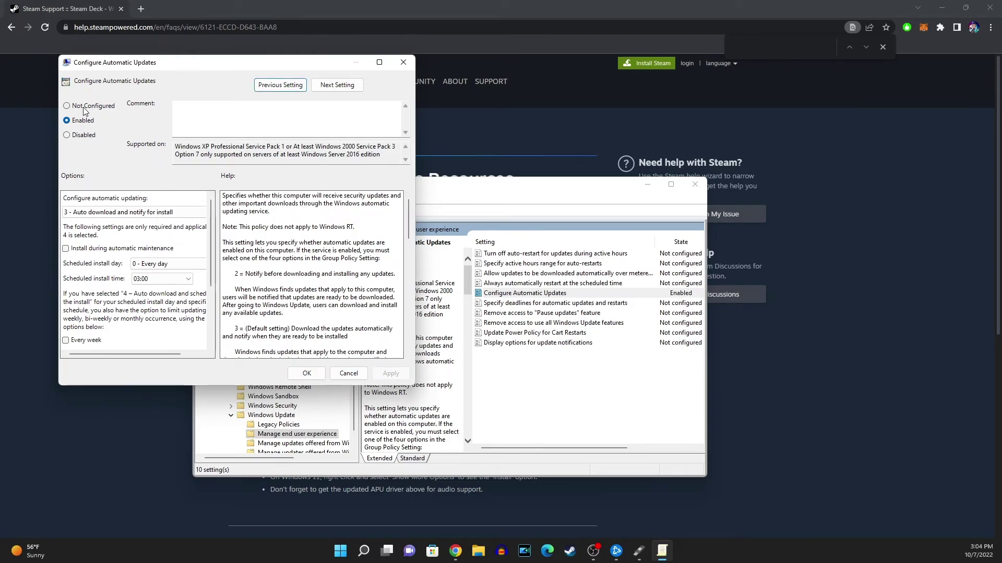
pyautogui.click(67, 106)
pyautogui.click(389, 373)
pyautogui.click(313, 375)
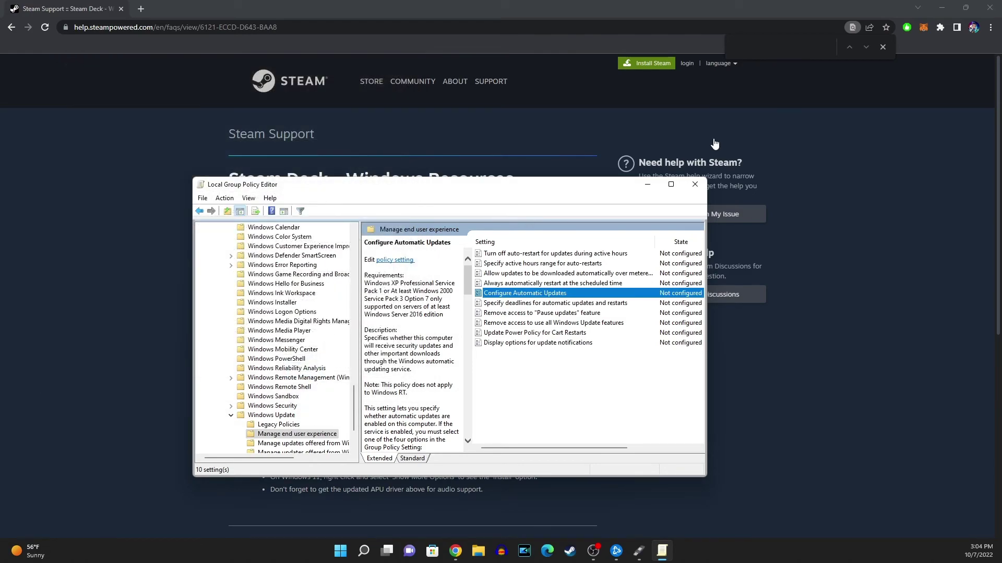
pyautogui.click(794, 216)
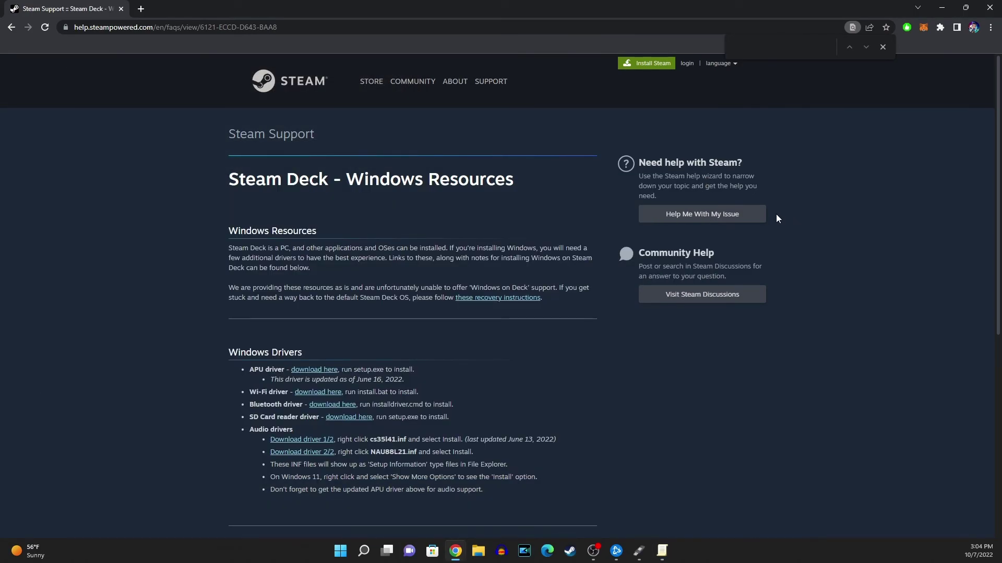